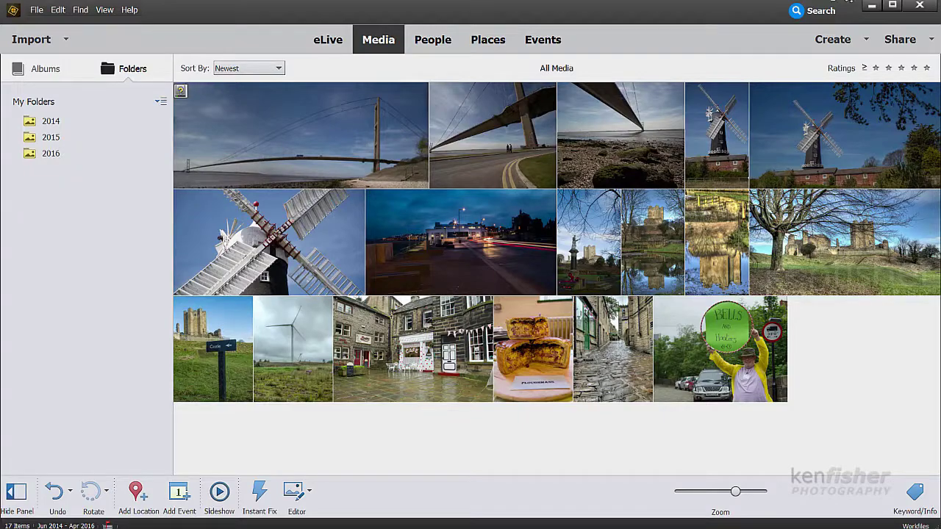
pyautogui.click(873, 9)
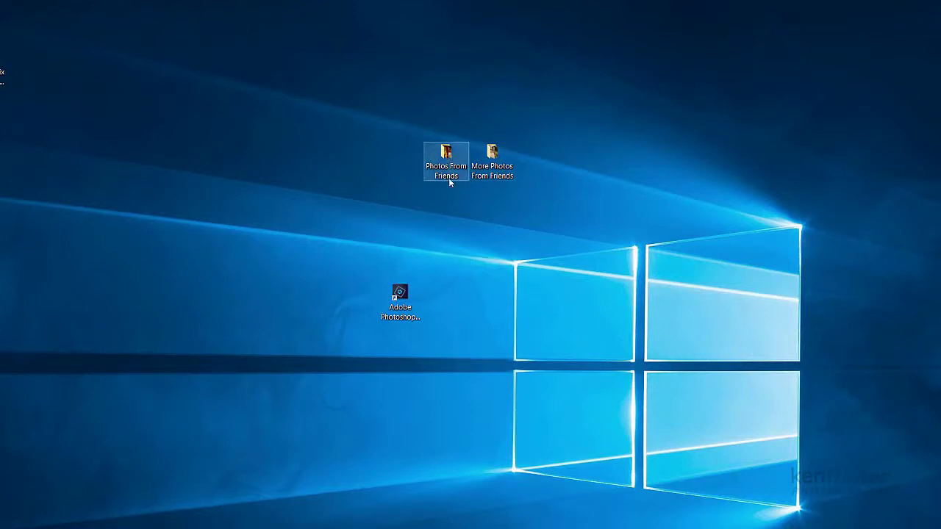
pyautogui.doubleClick(446, 155)
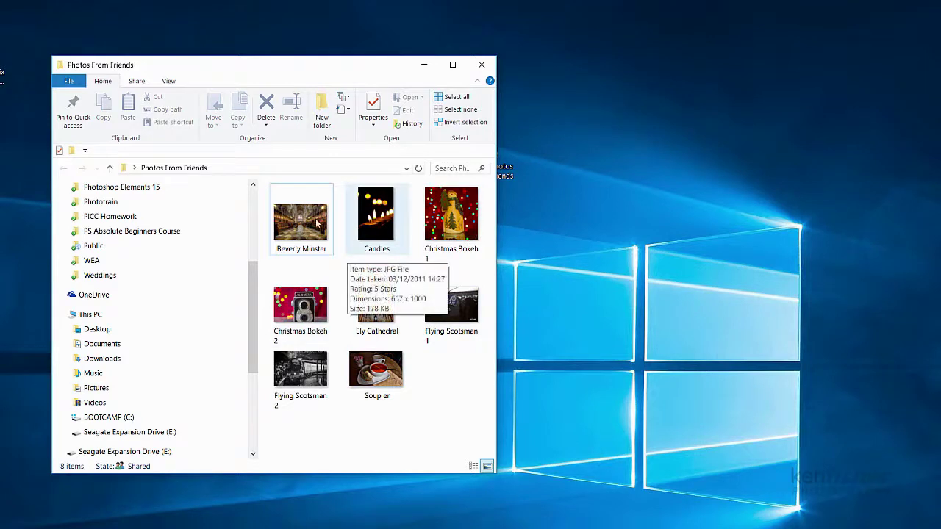
pyautogui.click(481, 65)
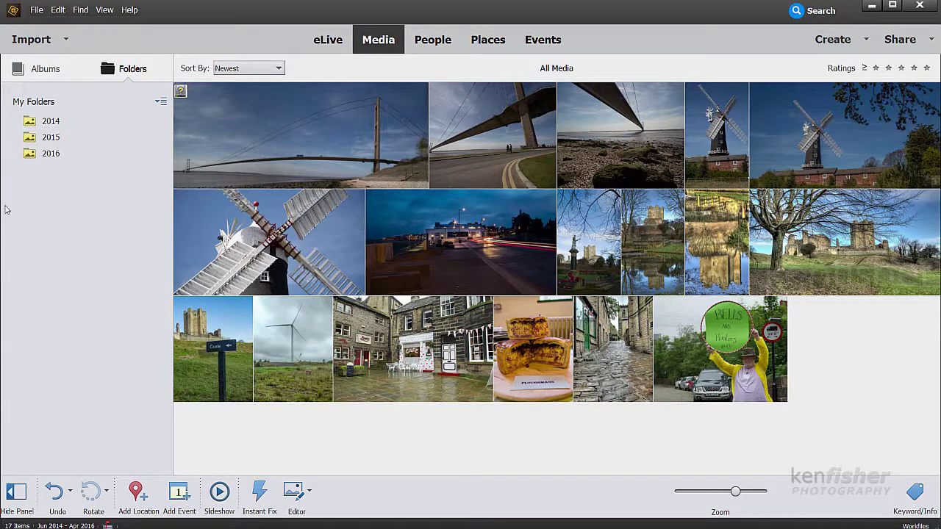
# - Show the Import dropdown's photo sources: files and folders, camera or card reader, scanner, bulk
pyautogui.click(36, 10)
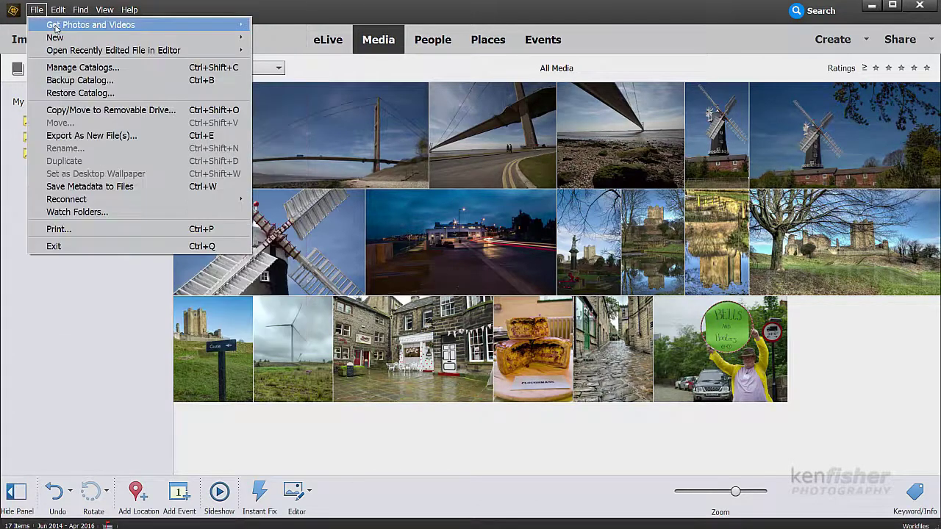
pyautogui.moveTo(55, 28)
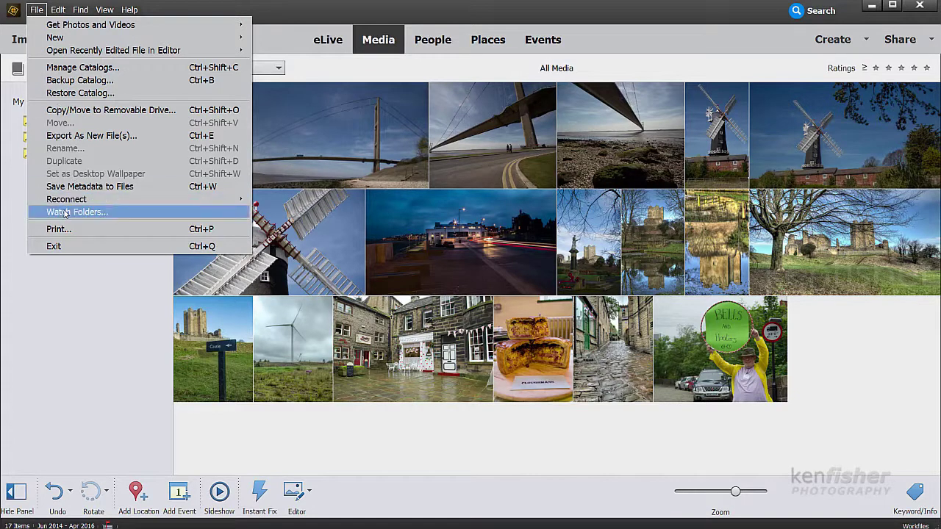
pyautogui.click(316, 9)
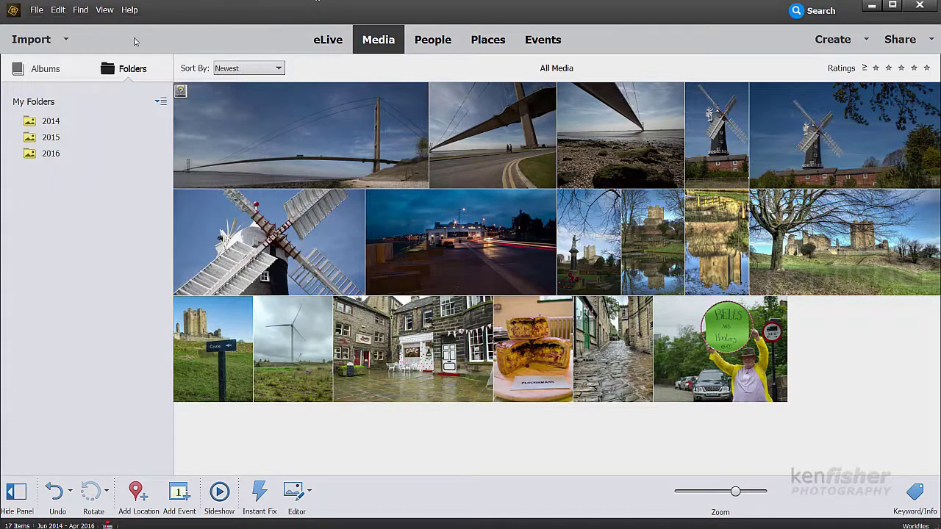
pyautogui.click(29, 43)
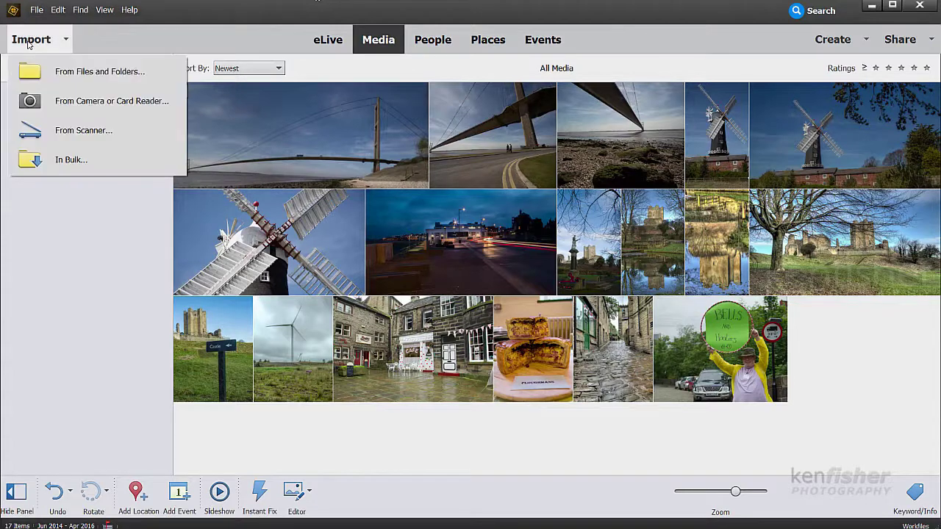
# - Open Import Media from folders and remove the default Pictures source folder
pyautogui.click(96, 161)
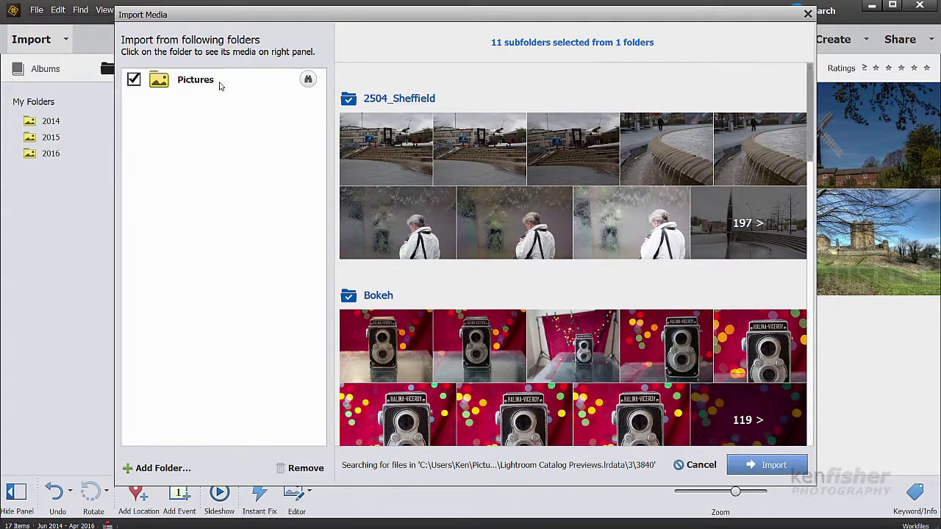
pyautogui.click(220, 86)
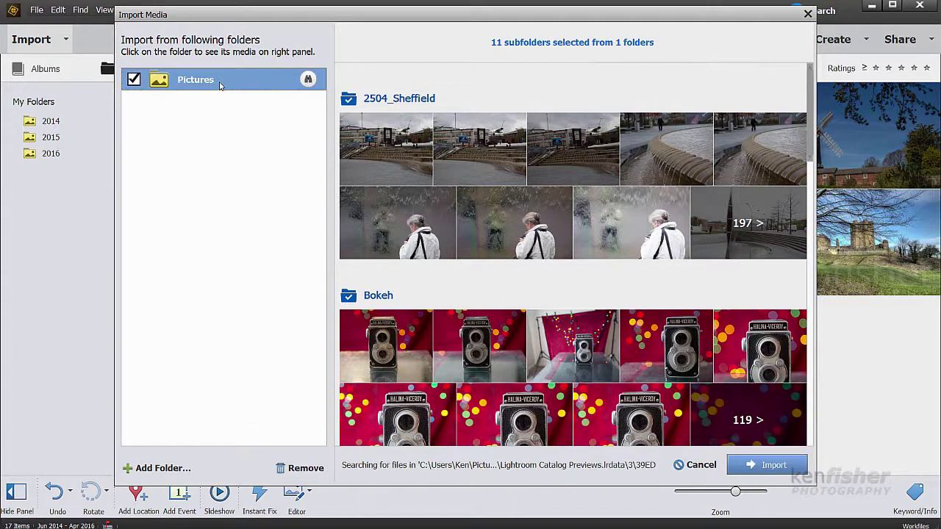
pyautogui.click(304, 473)
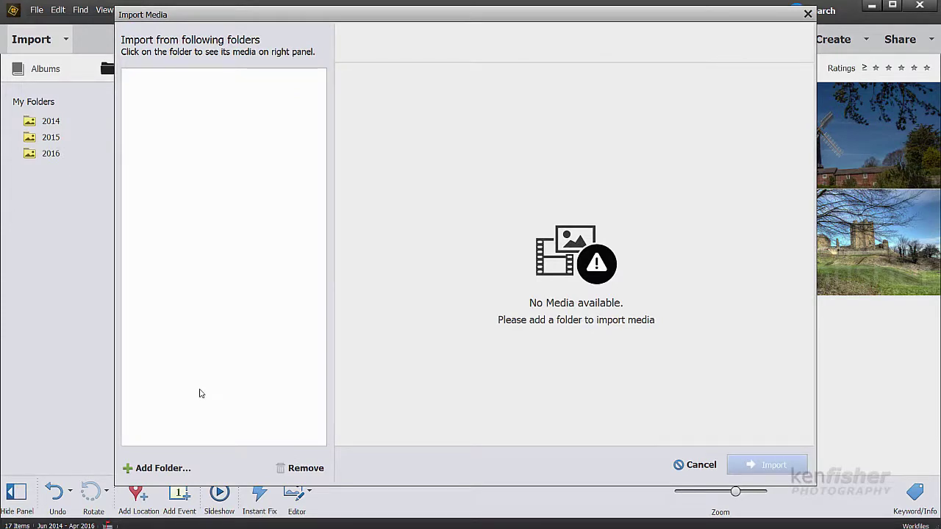
# - Add the Desktop folder Photos From Friends as the import source folder
pyautogui.click(166, 469)
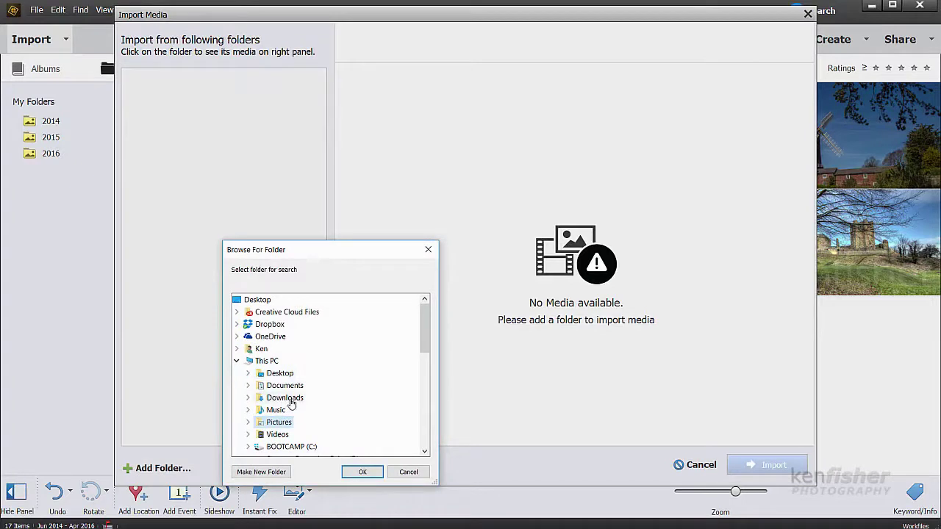
pyautogui.doubleClick(279, 374)
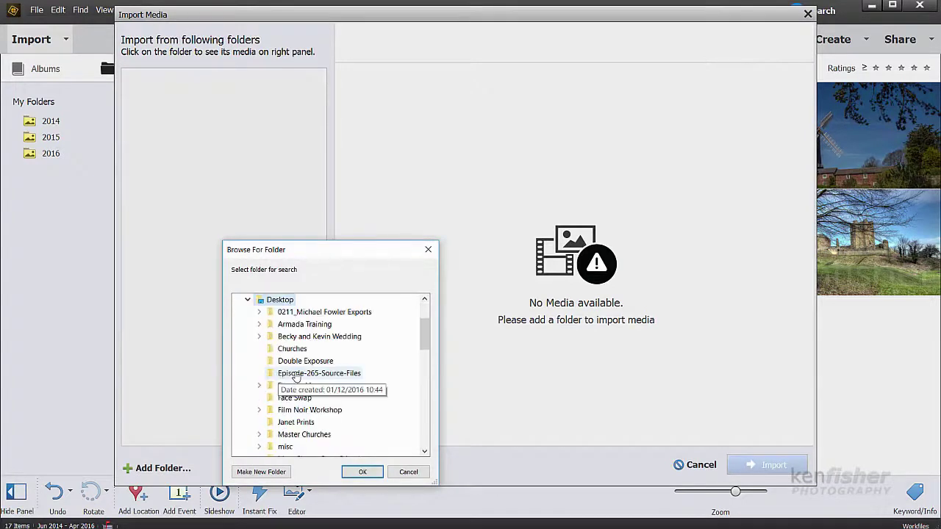
pyautogui.moveTo(425, 340); pyautogui.dragTo(426, 363)
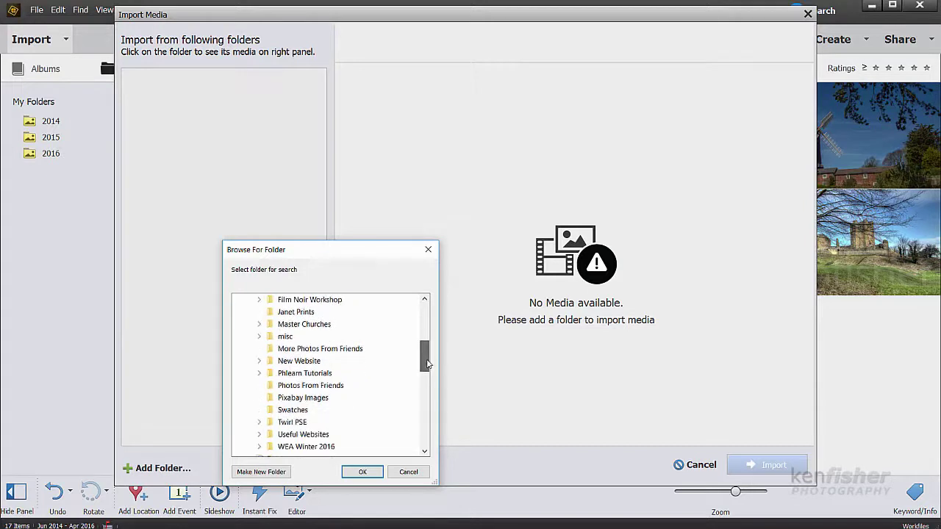
pyautogui.click(312, 386)
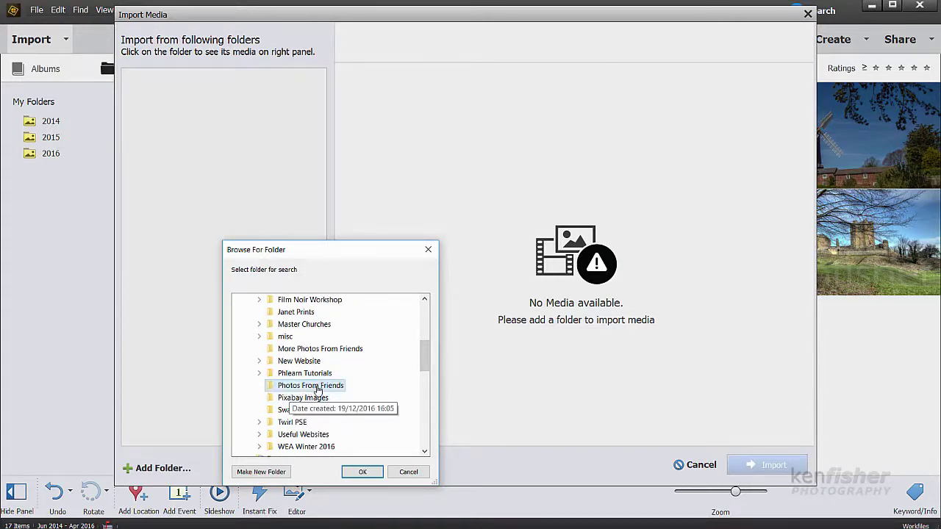
pyautogui.click(361, 472)
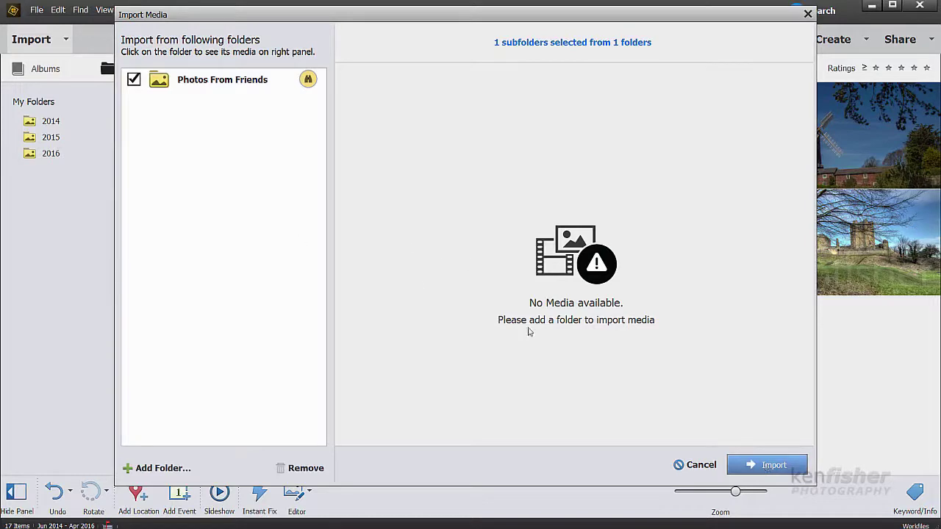
# - Import the eight photos, accept the keyword tag choices, and view the Photos From Friends folder
pyautogui.click(774, 466)
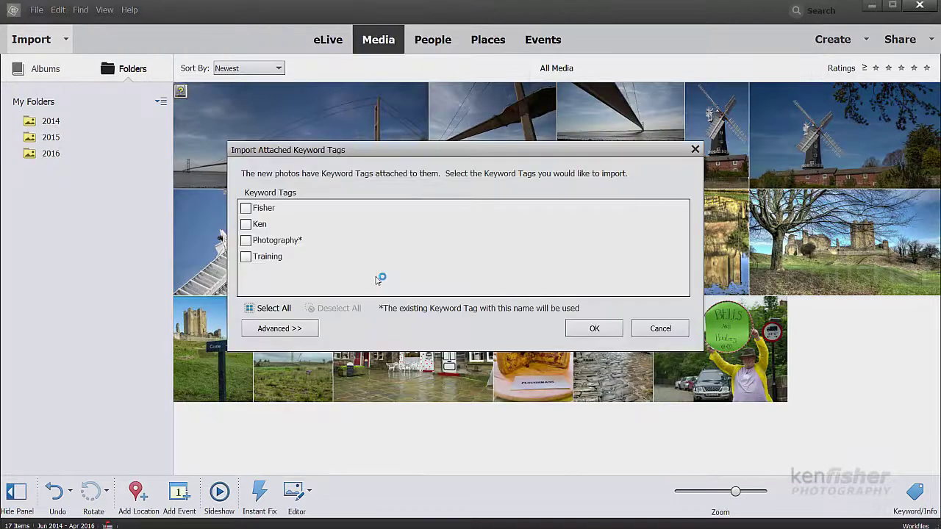
pyautogui.click(594, 329)
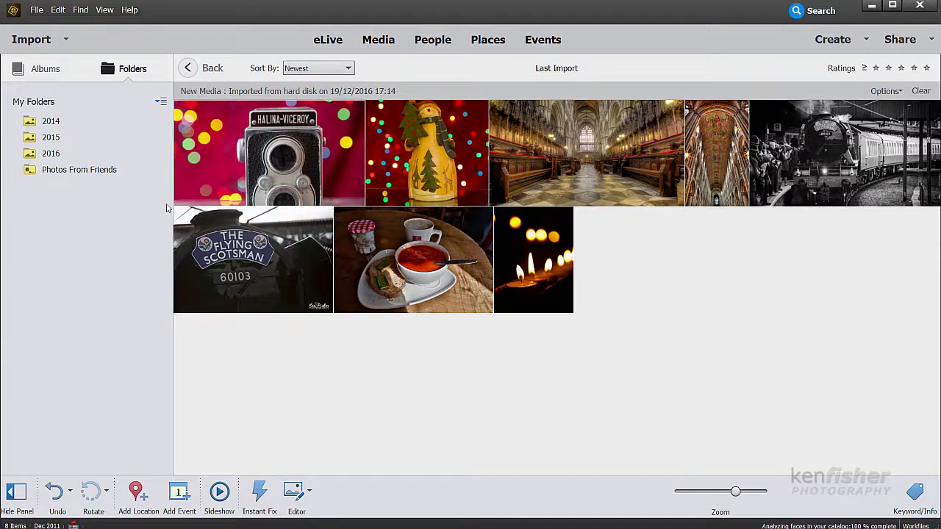
pyautogui.click(67, 171)
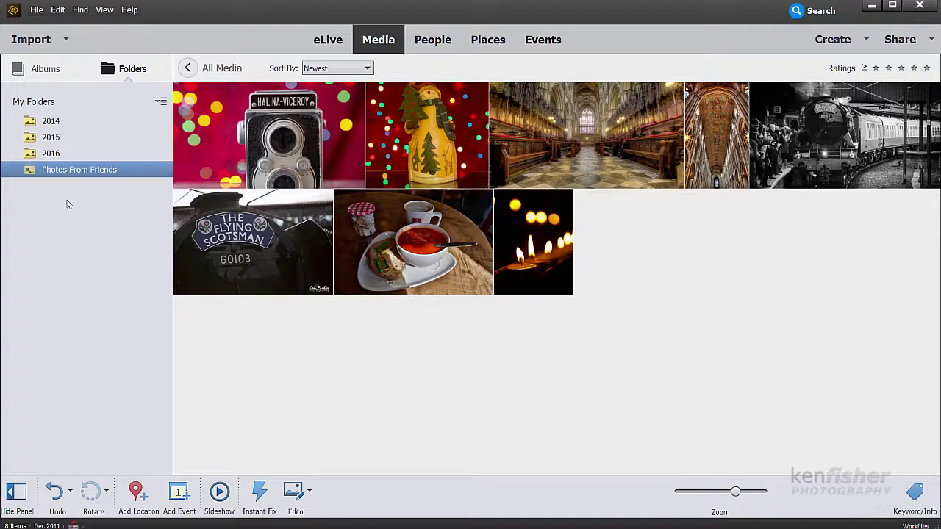
# - Open More Photos From Friends on the desktop and copy all six of its photos
pyautogui.click(873, 7)
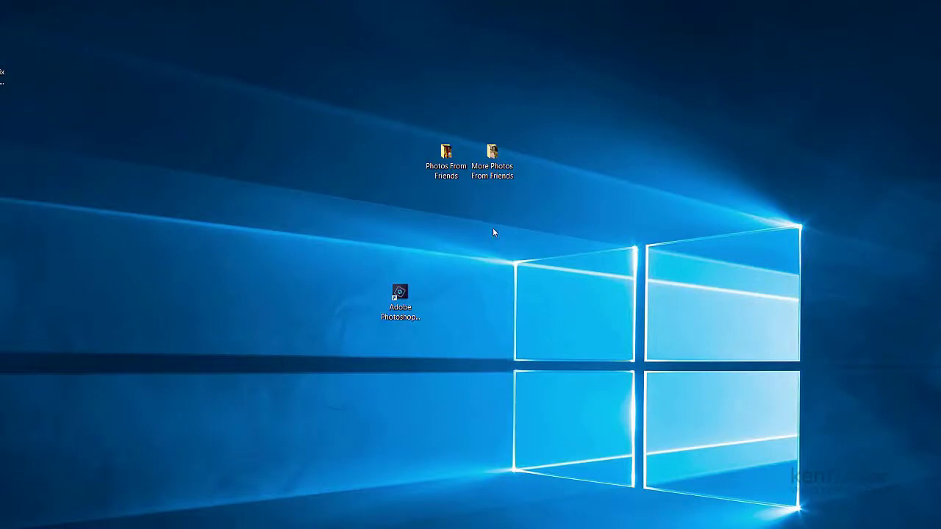
pyautogui.doubleClick(492, 158)
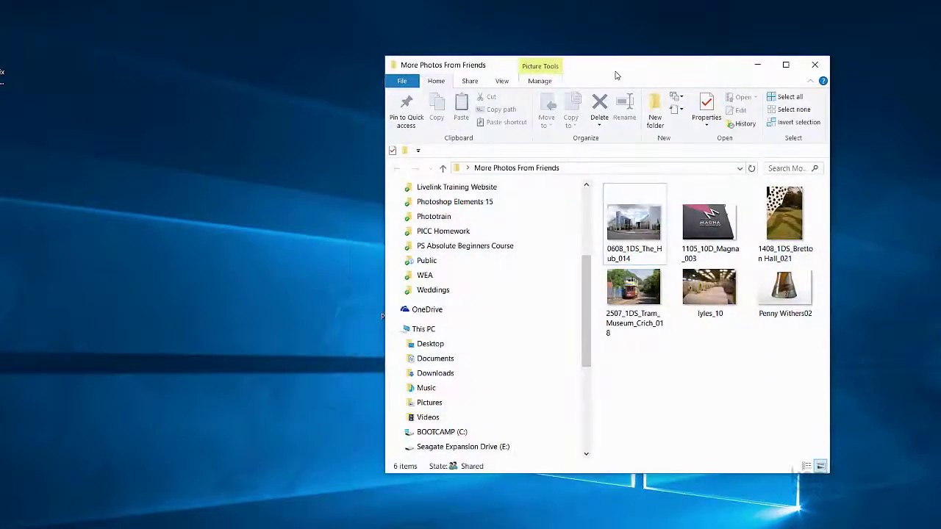
pyautogui.moveTo(616, 71); pyautogui.dragTo(458, 212)
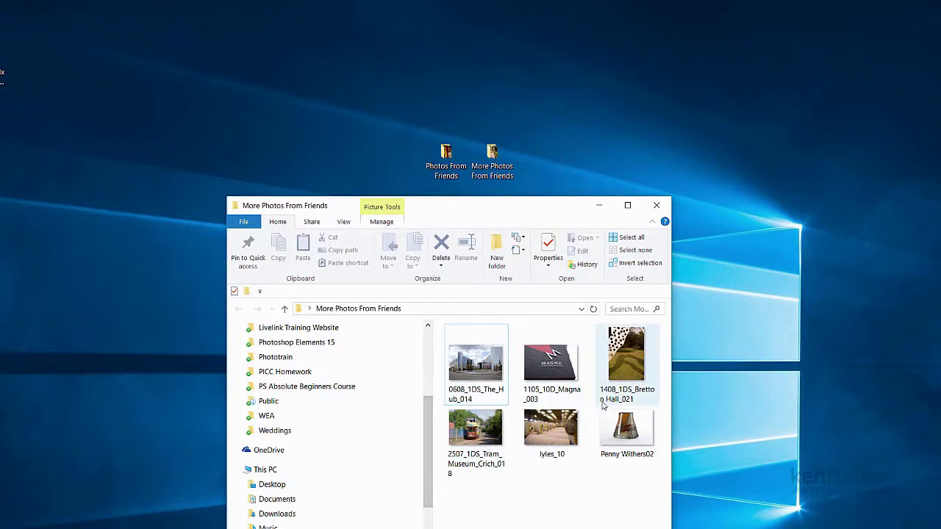
pyautogui.click(480, 362)
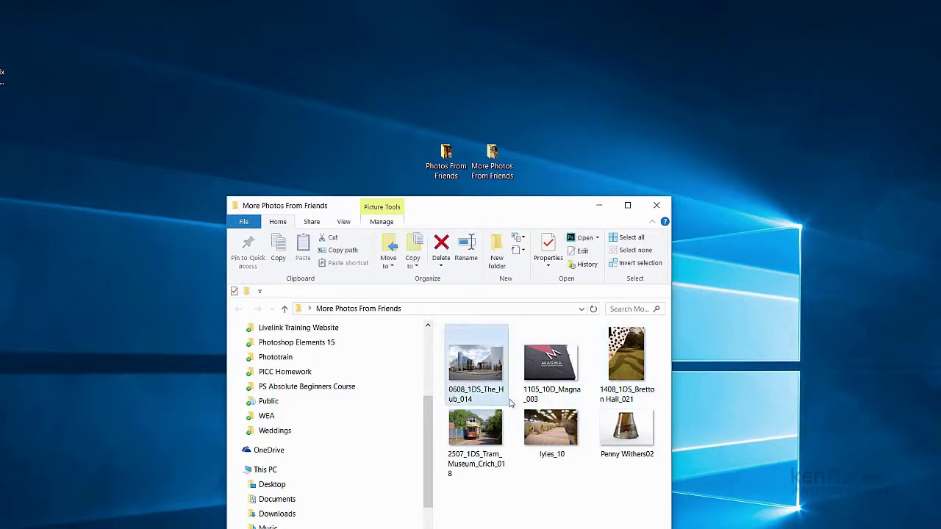
pyautogui.keyDown('shift'); pyautogui.click(634, 435); pyautogui.keyUp('shift')
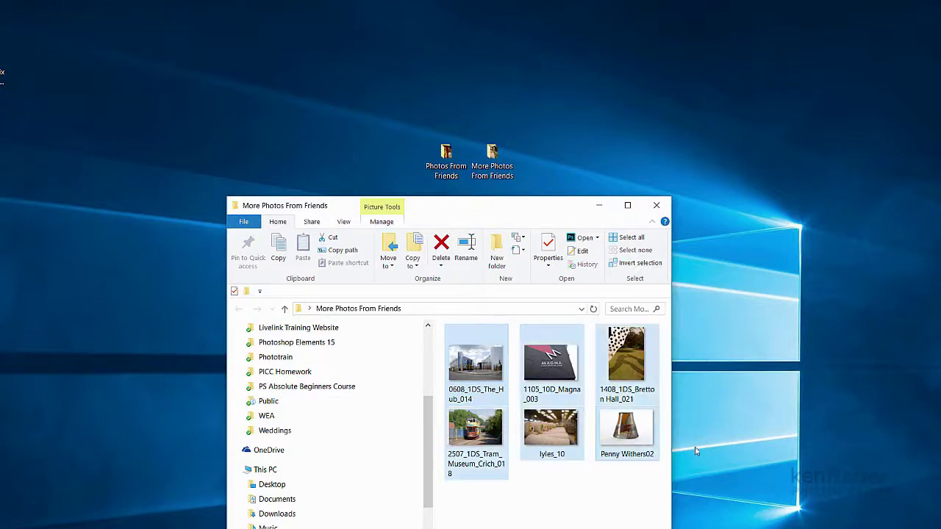
pyautogui.rightClick(621, 428)
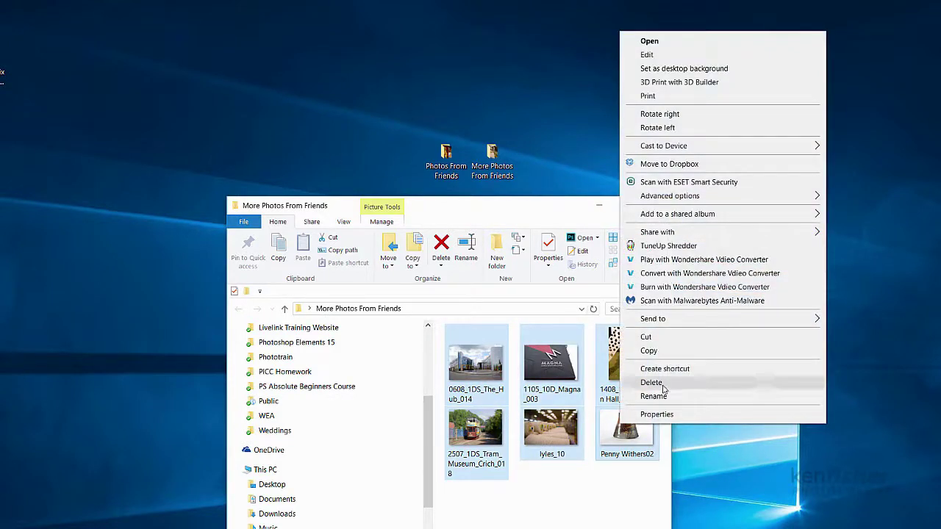
pyautogui.click(659, 351)
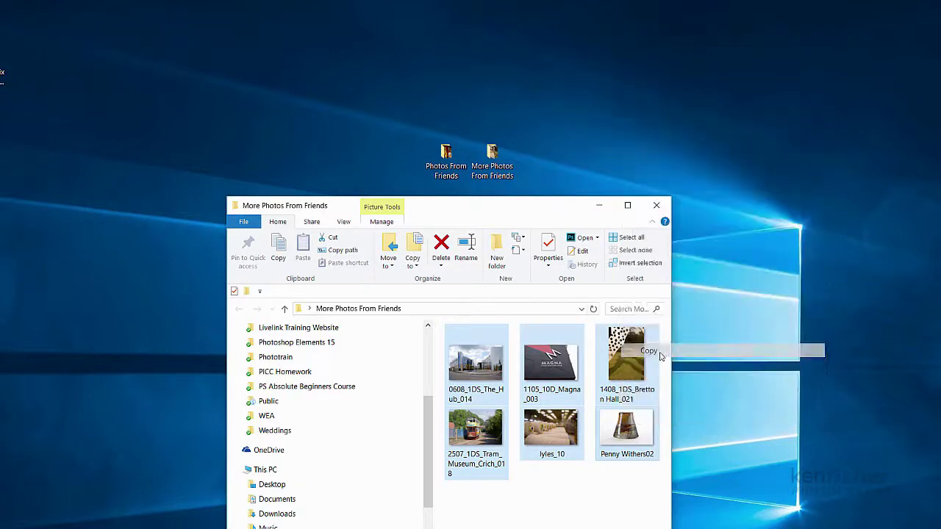
# - Paste the six copied photos into Photos From Friends, bringing it to 14 items
pyautogui.doubleClick(447, 155)
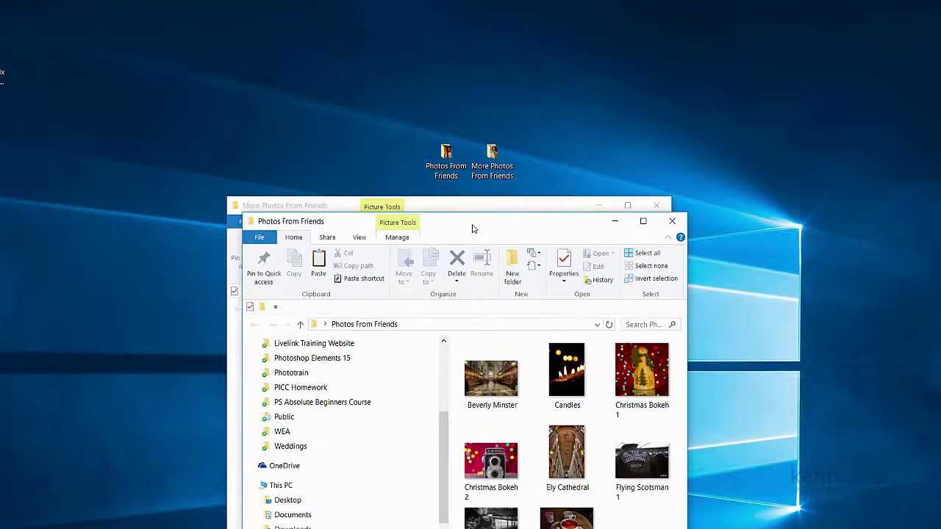
pyautogui.moveTo(473, 229); pyautogui.dragTo(421, 51)
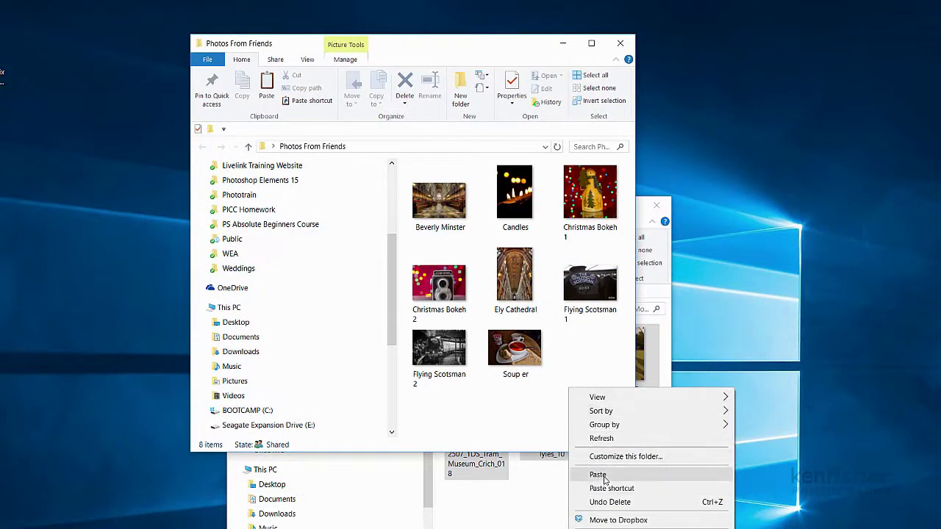
pyautogui.click(604, 480)
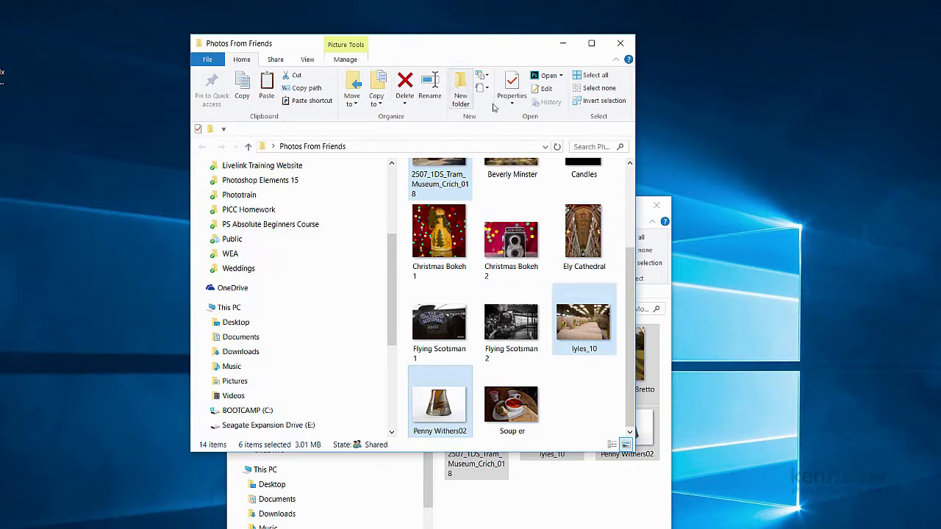
pyautogui.click(565, 43)
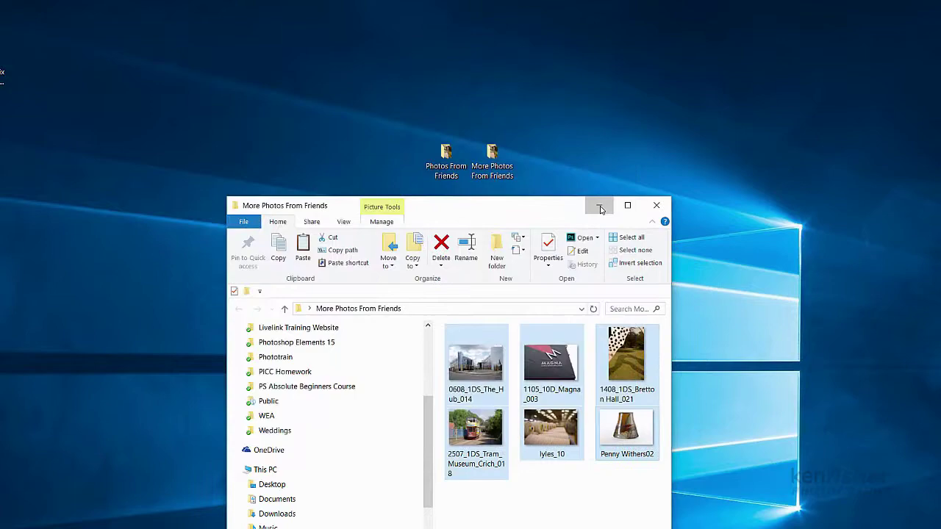
# - Minimize the More Photos From Friends window
pyautogui.click(600, 205)
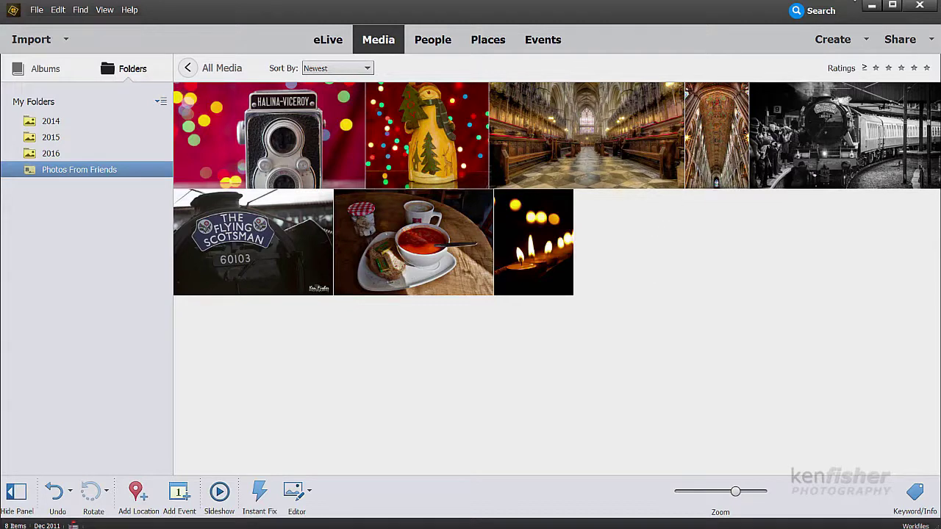
# - Close the Photoshop Elements Organizer window
pyautogui.click(919, 6)
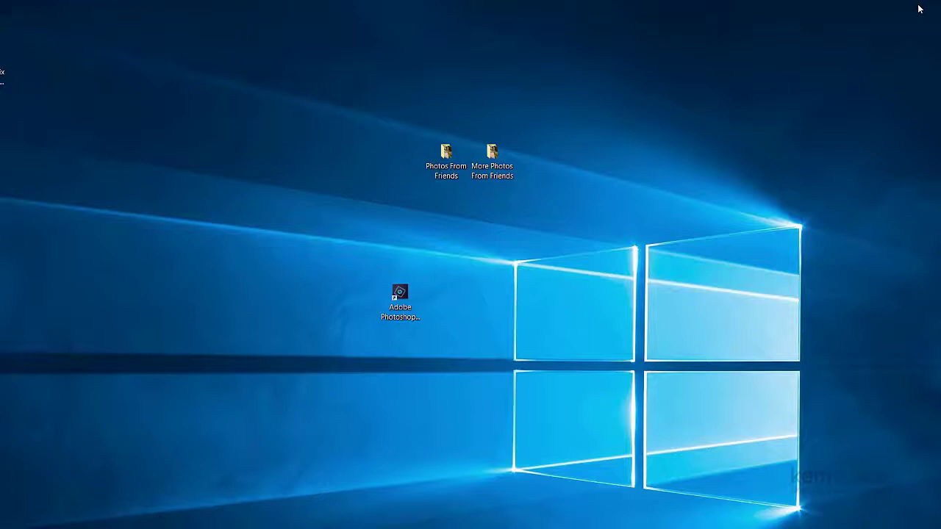